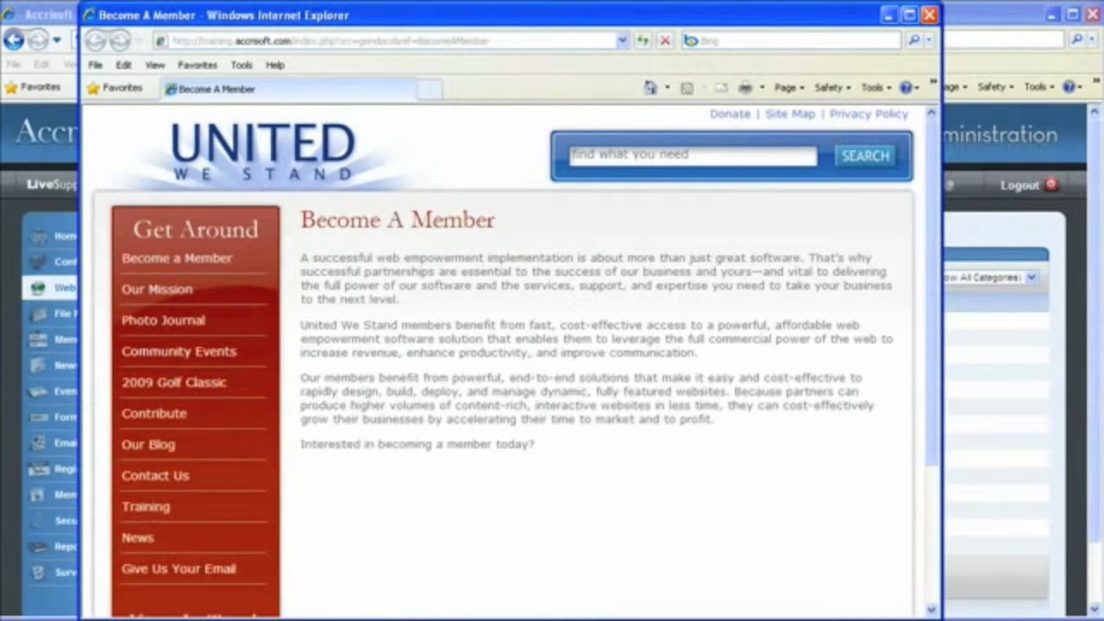
Close the Become A Member preview and start a new web page in the Main category.
left_click(929, 15)
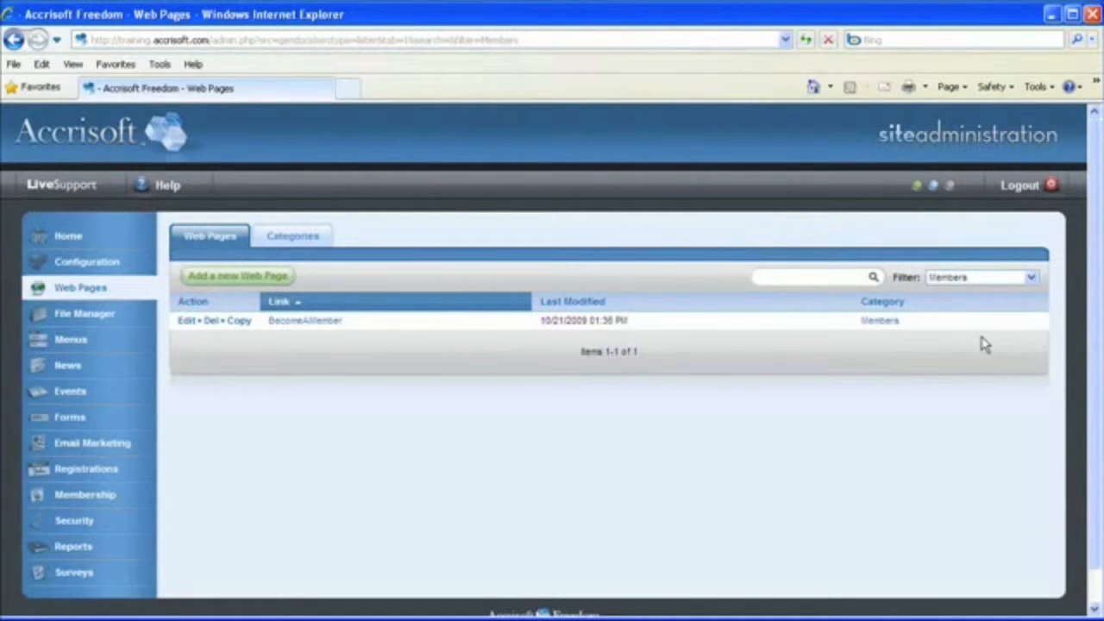
left_click(280, 277)
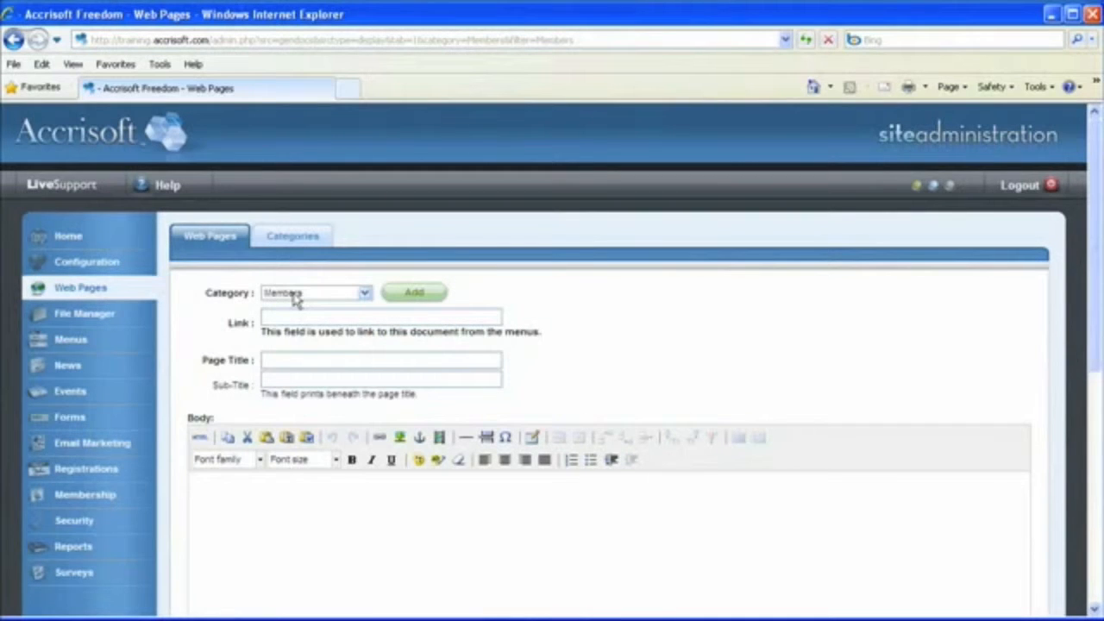
left_click(296, 295)
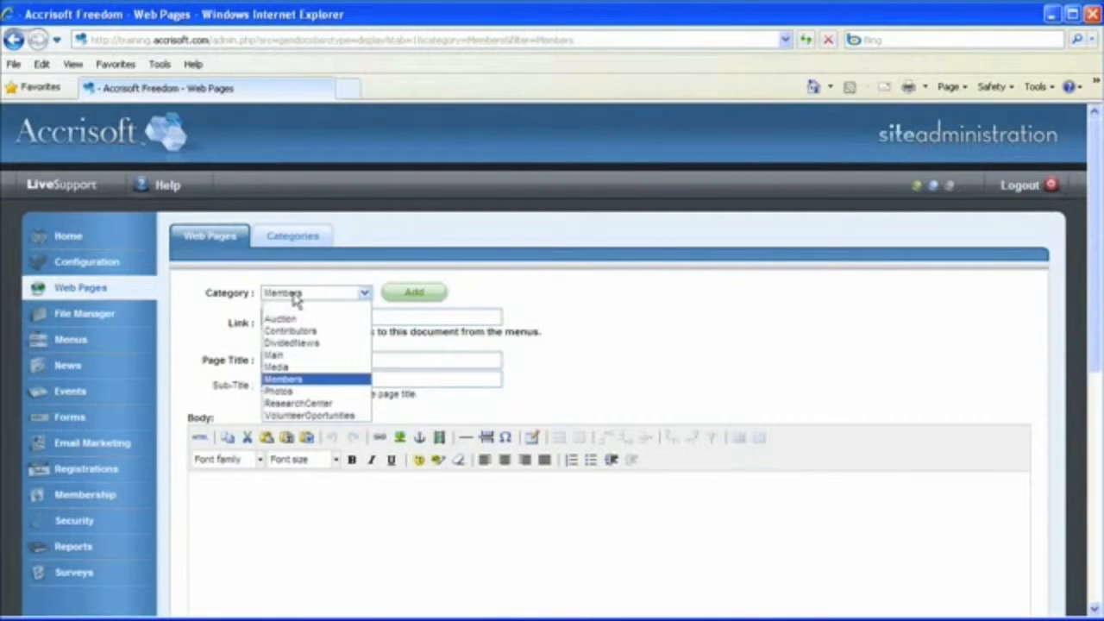
left_click(298, 356)
left_click(288, 321)
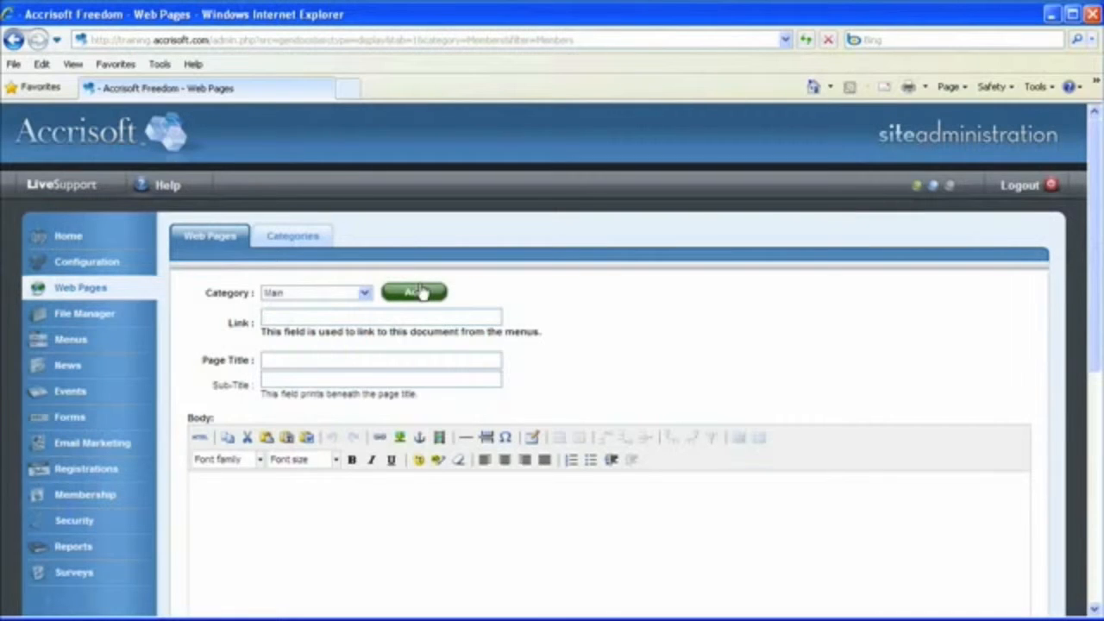
left_click(331, 295)
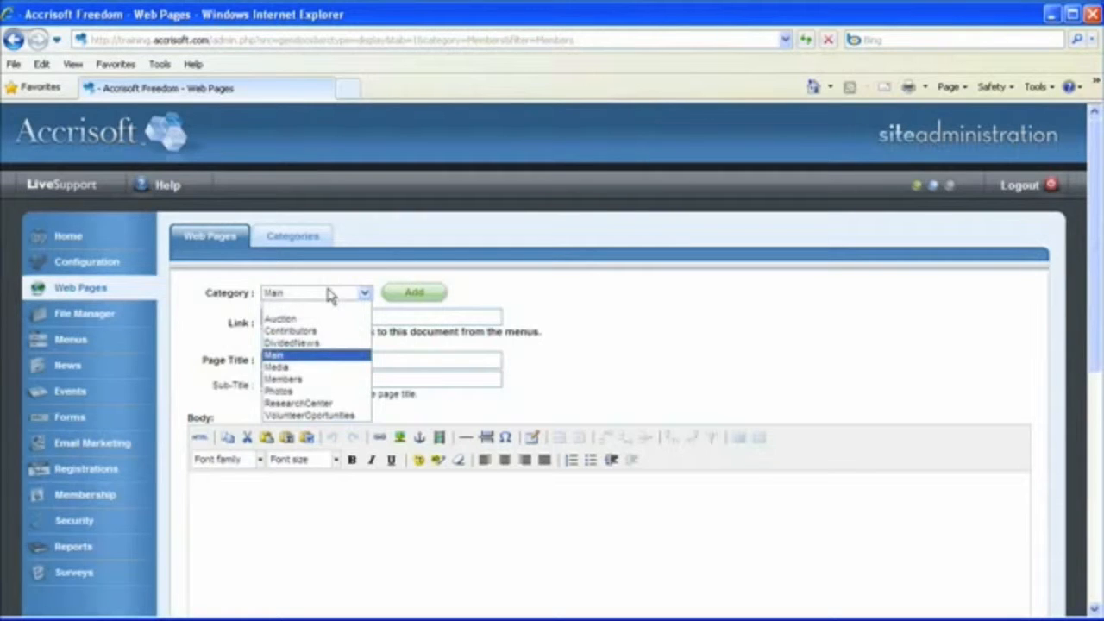
left_click(330, 295)
Set the page's link to OurPartners, its title to "Our Partners" and its sub-title to "Thank you for your support.".
left_click(328, 308)
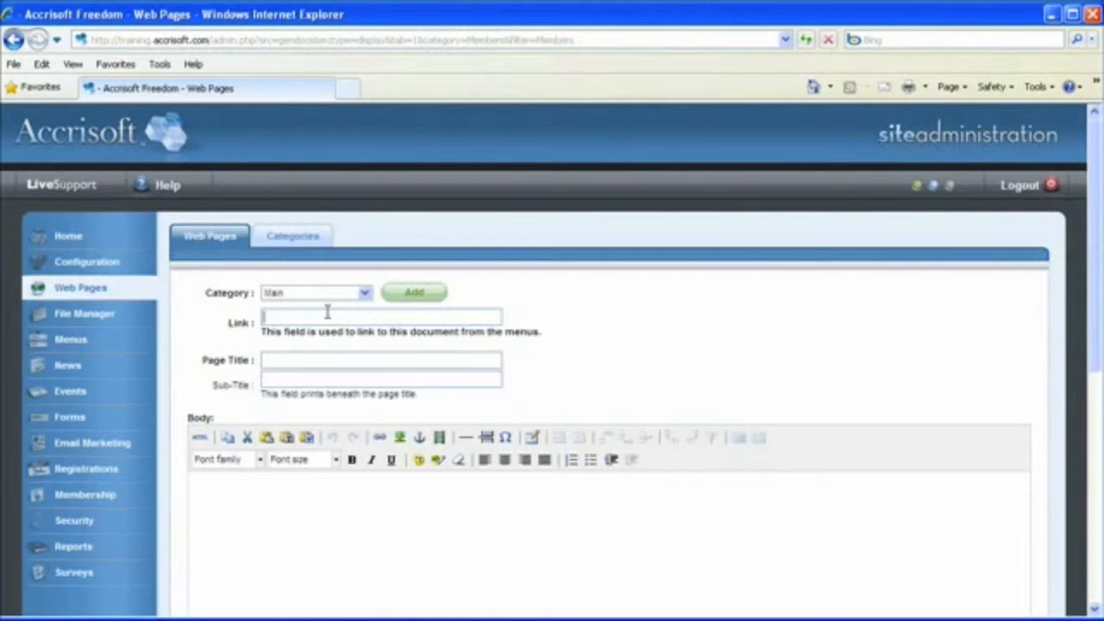
type("OurPartners")
left_click(328, 360)
type("Our Partners")
left_click(327, 377)
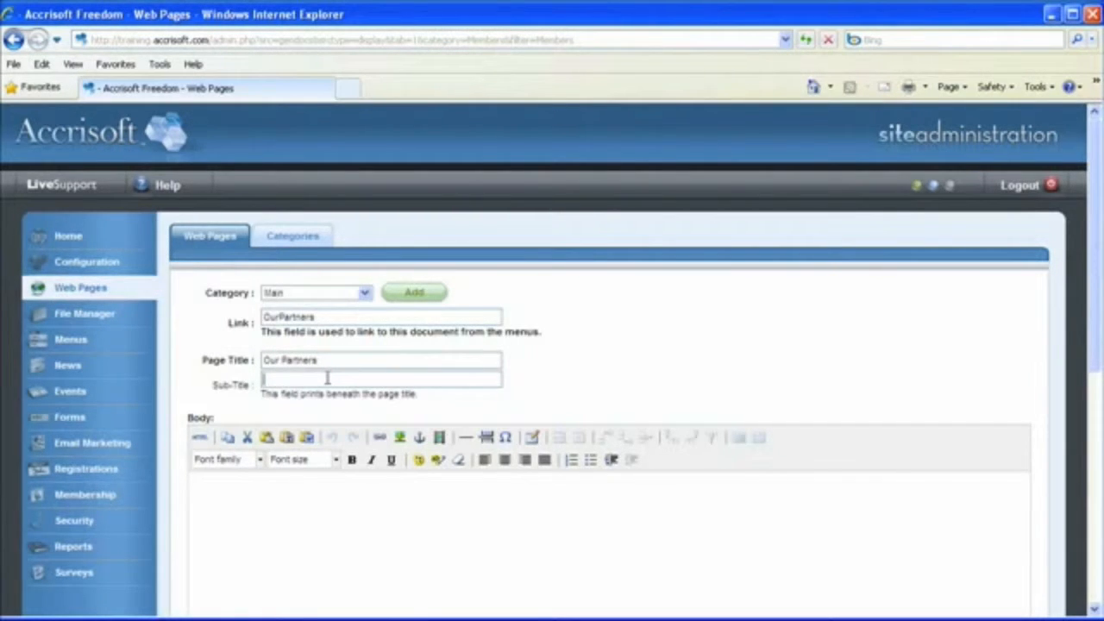
type("Thank you for your support.")
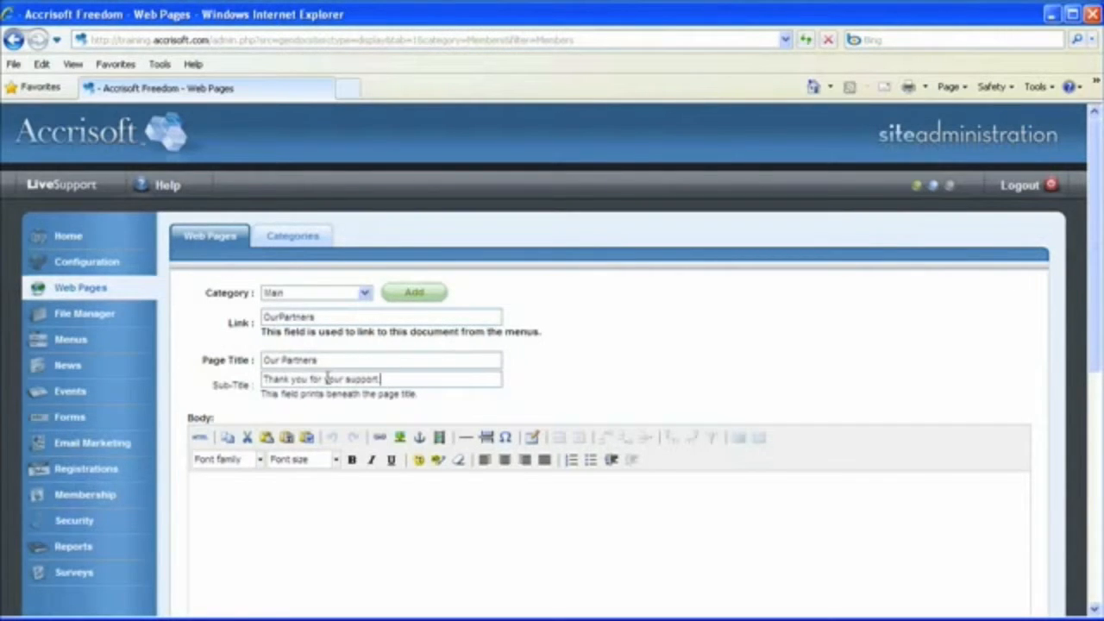
Save the new web page with an empty body.
left_click(330, 504)
left_click(1098, 488)
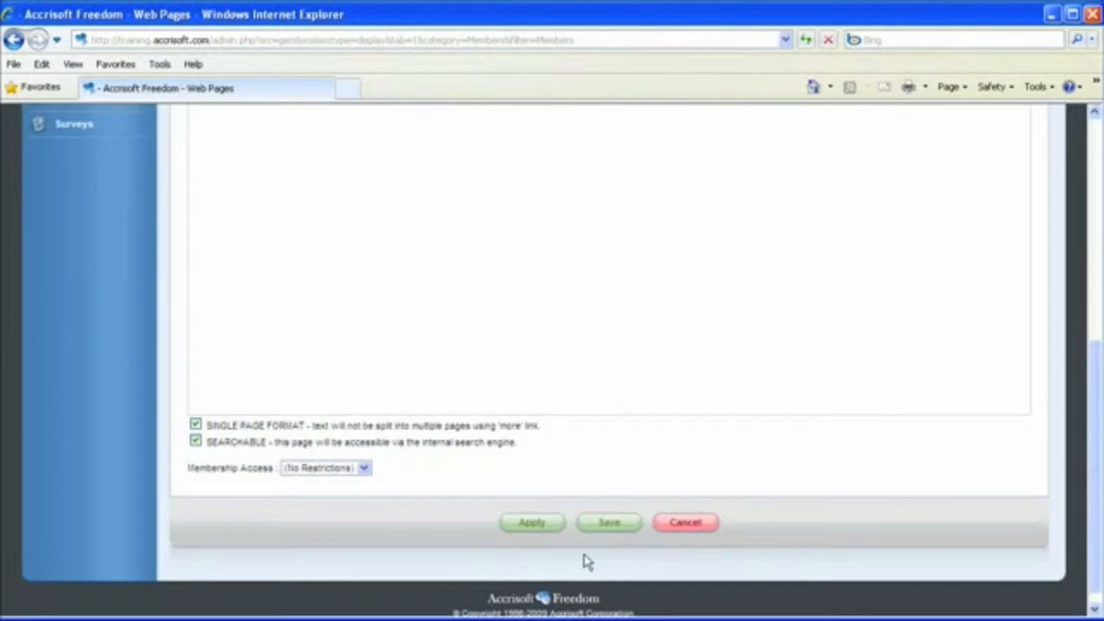
left_click(595, 527)
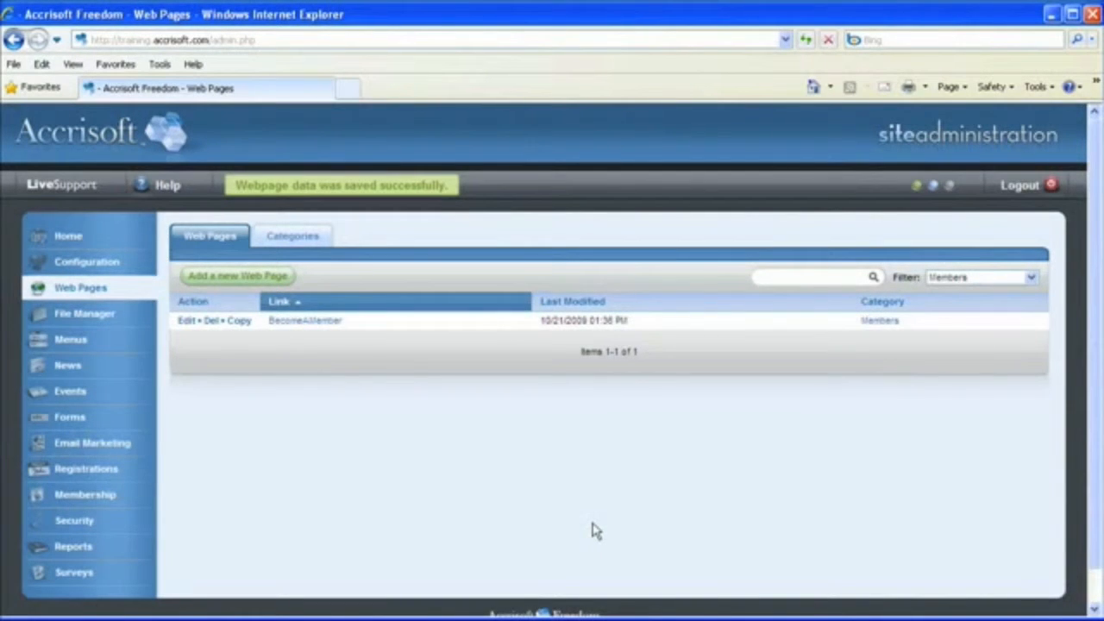
List the web pages of all categories, preview the OurPartners page and close the preview.
left_click(947, 280)
left_click(946, 292)
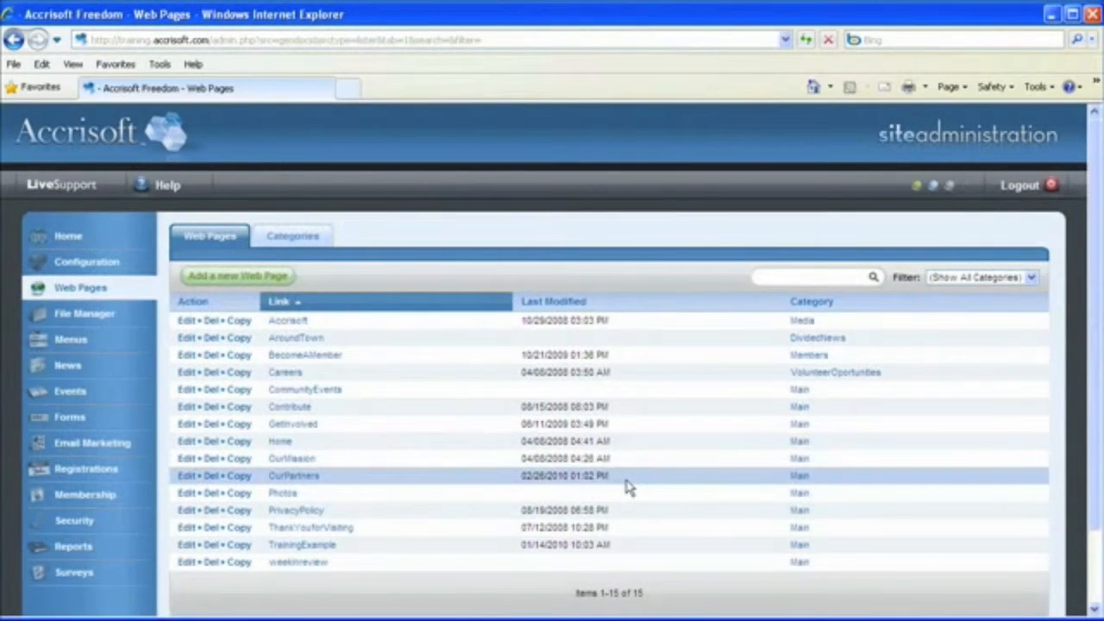
left_click(294, 476)
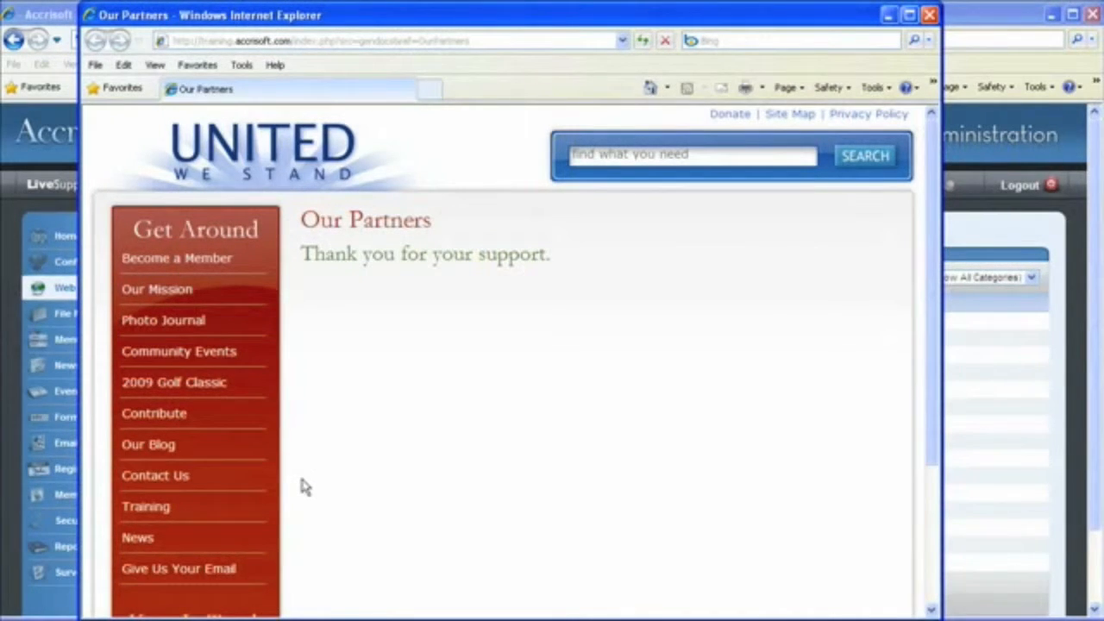
left_click(928, 15)
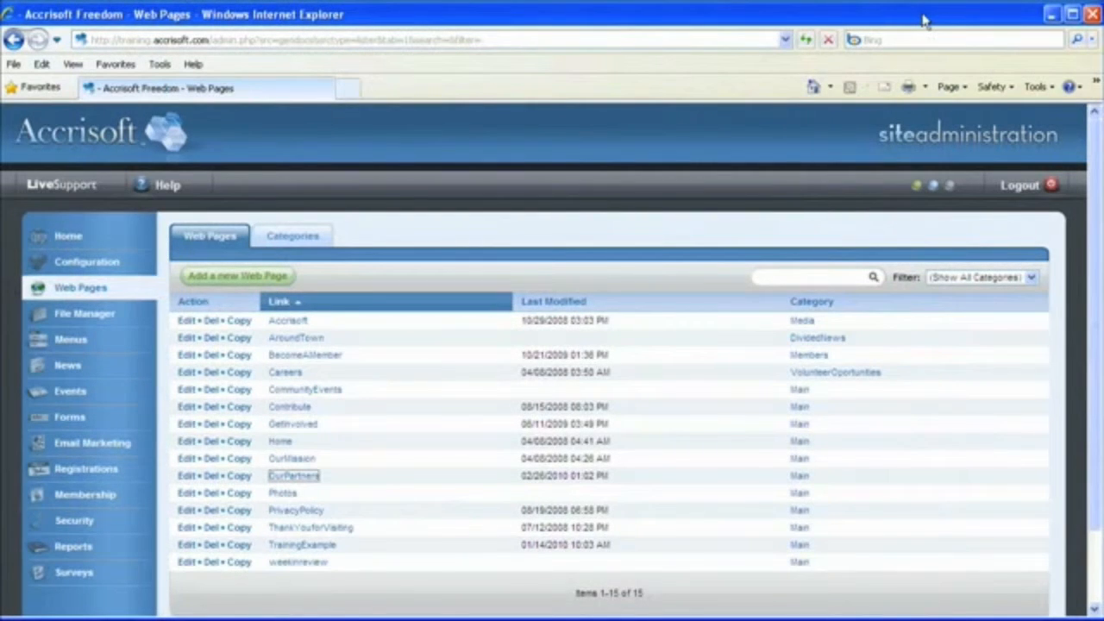
Open the OurPartners page for editing and place the cursor in its empty body.
left_click(187, 477)
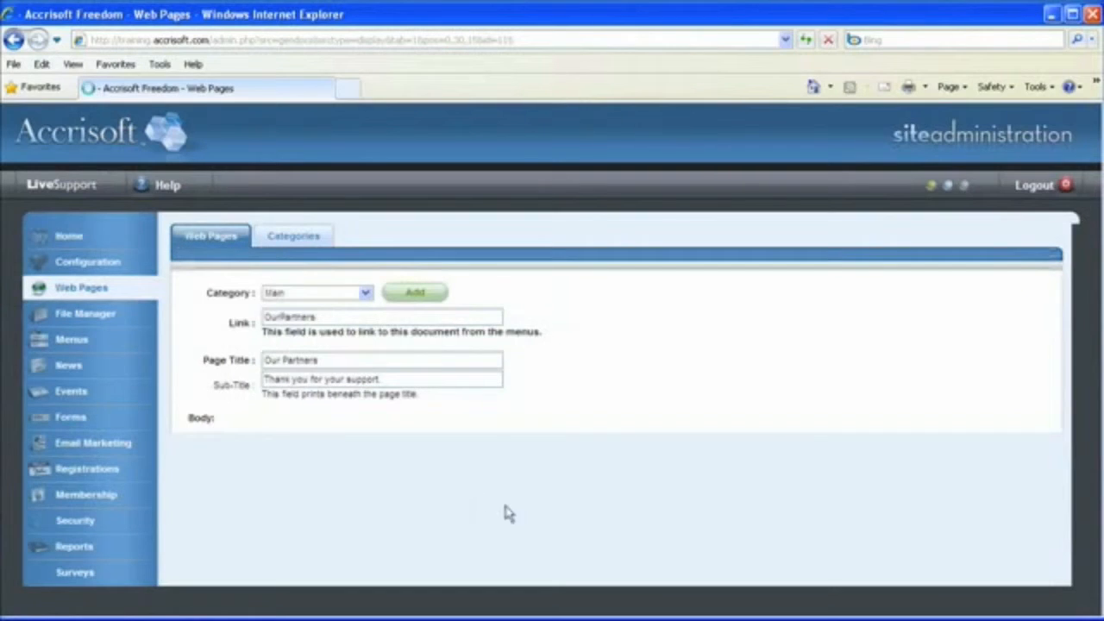
left_click_drag(1097, 320, 1096, 423)
left_click(854, 438)
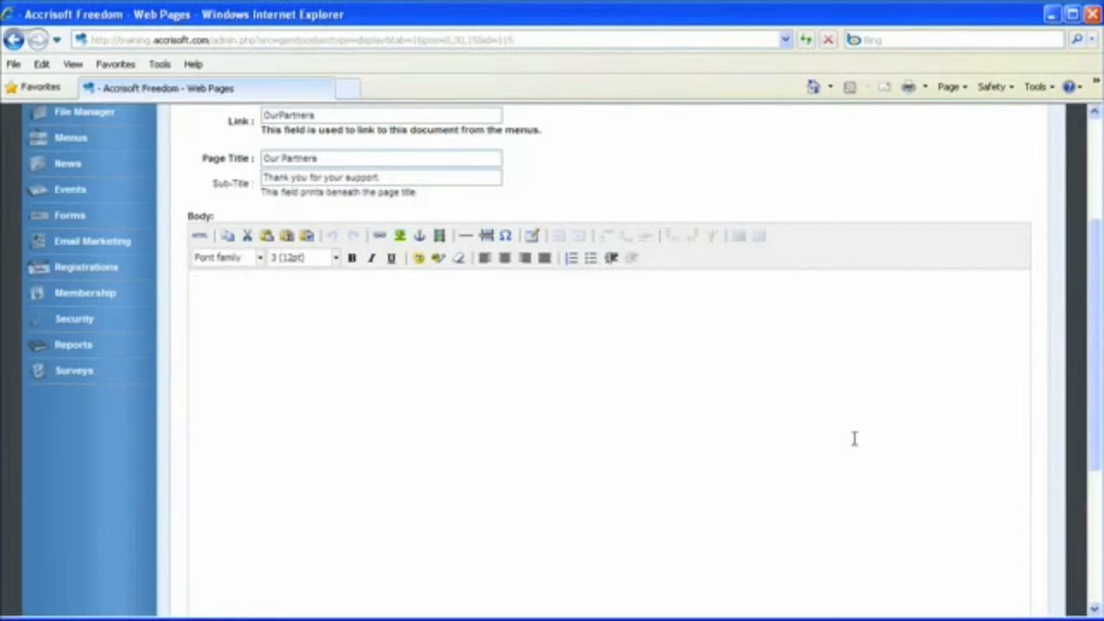
Switch to the funddocs_VIDEO folder, open webpages_TEXT.txt in Notepad and copy all of its text.
key("alt+Tab")
key("alt+Tab")
key("alt+Tab")
key("alt+Tab")
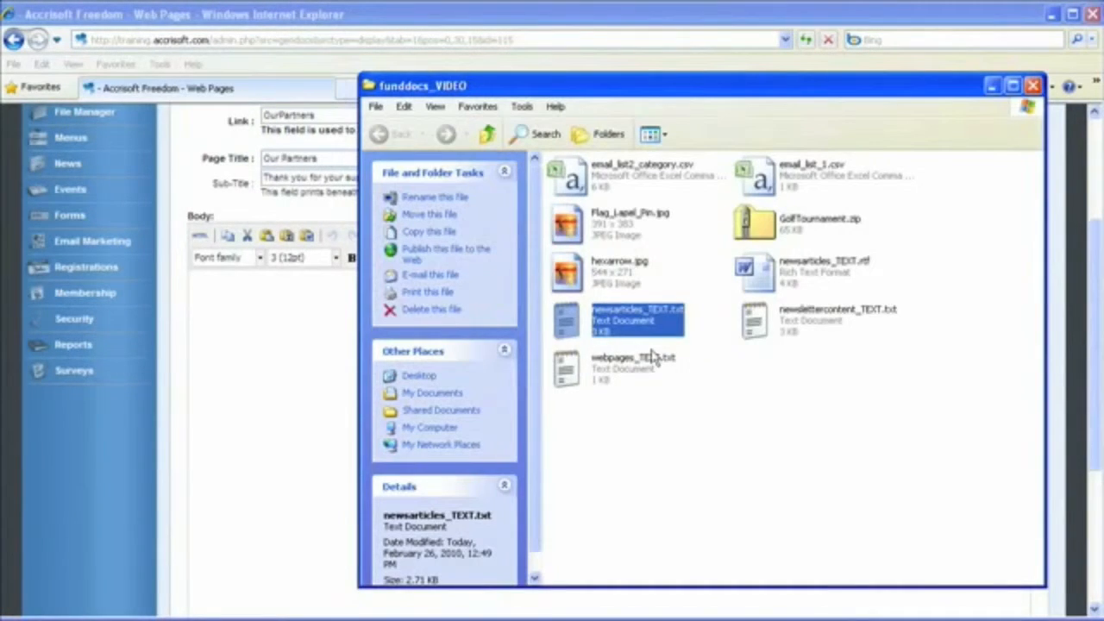
double_click(626, 377)
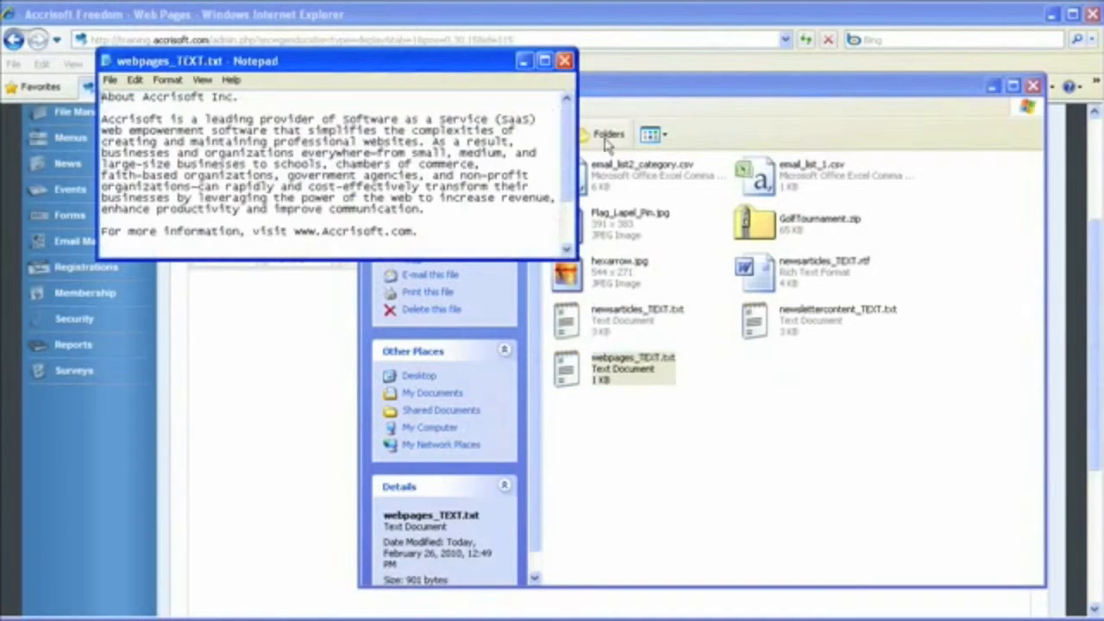
left_click(544, 61)
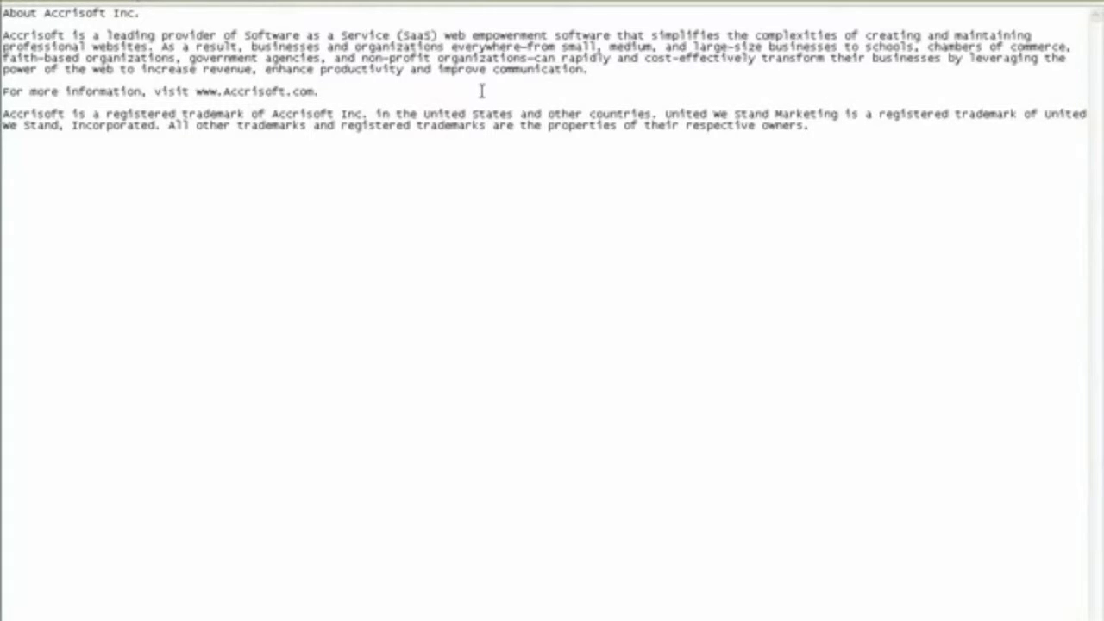
key("ctrl+a")
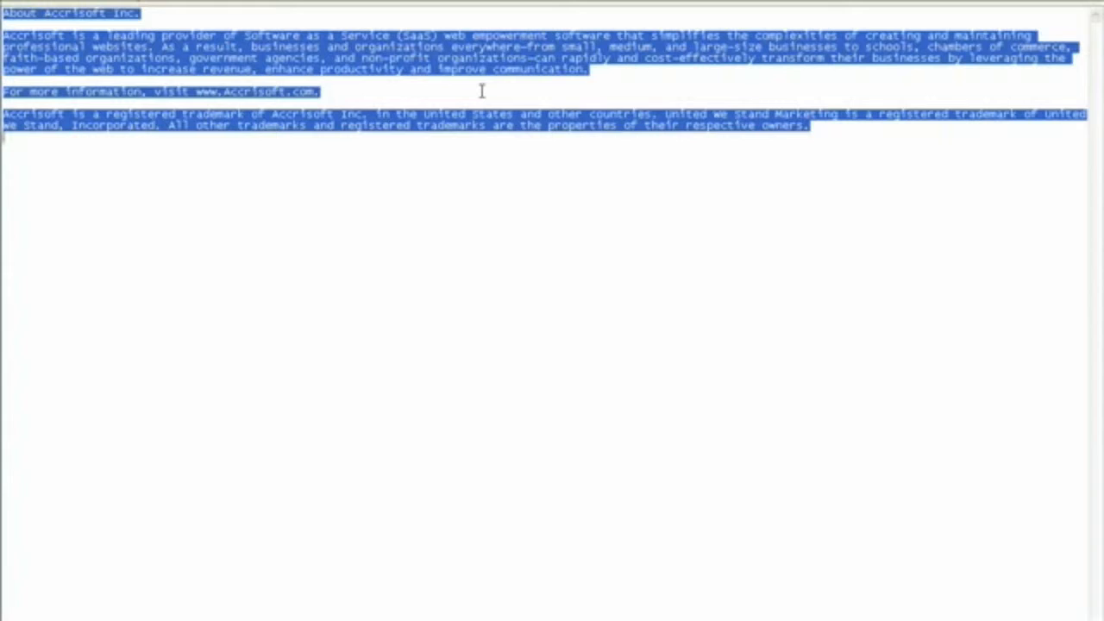
right_click(482, 91)
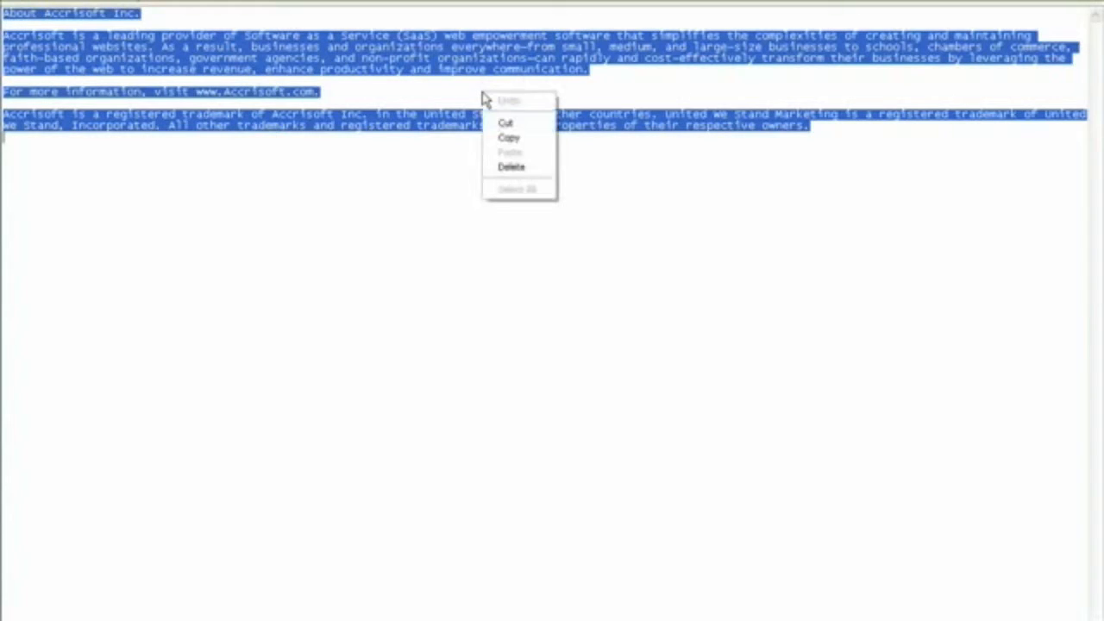
left_click(507, 139)
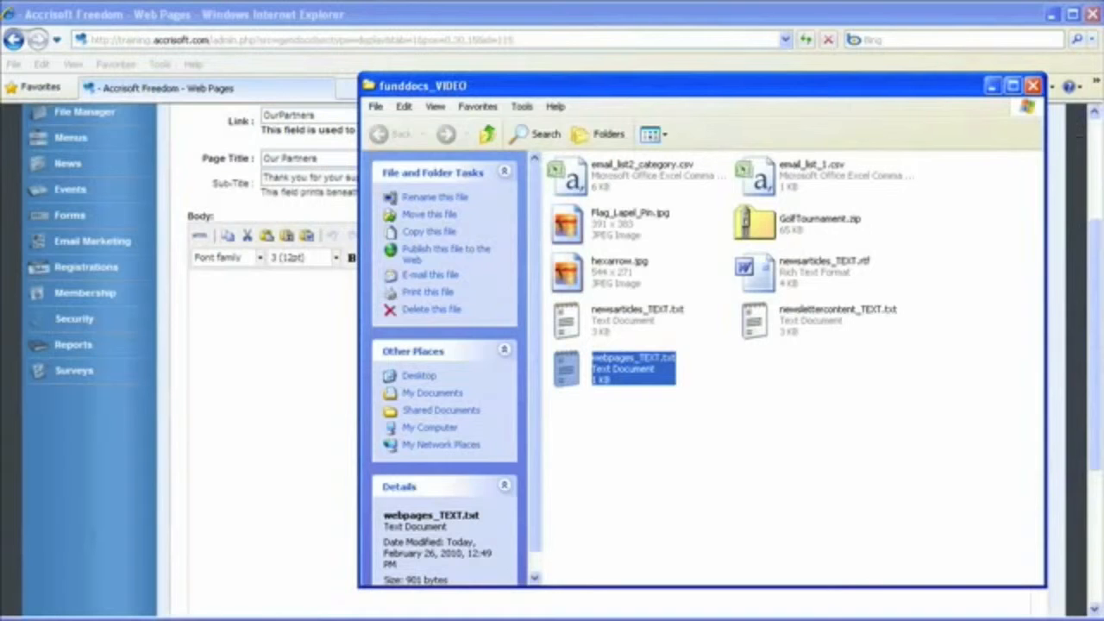
Return to the web page editor and paste the copied Accrisoft text into the body.
left_click(992, 85)
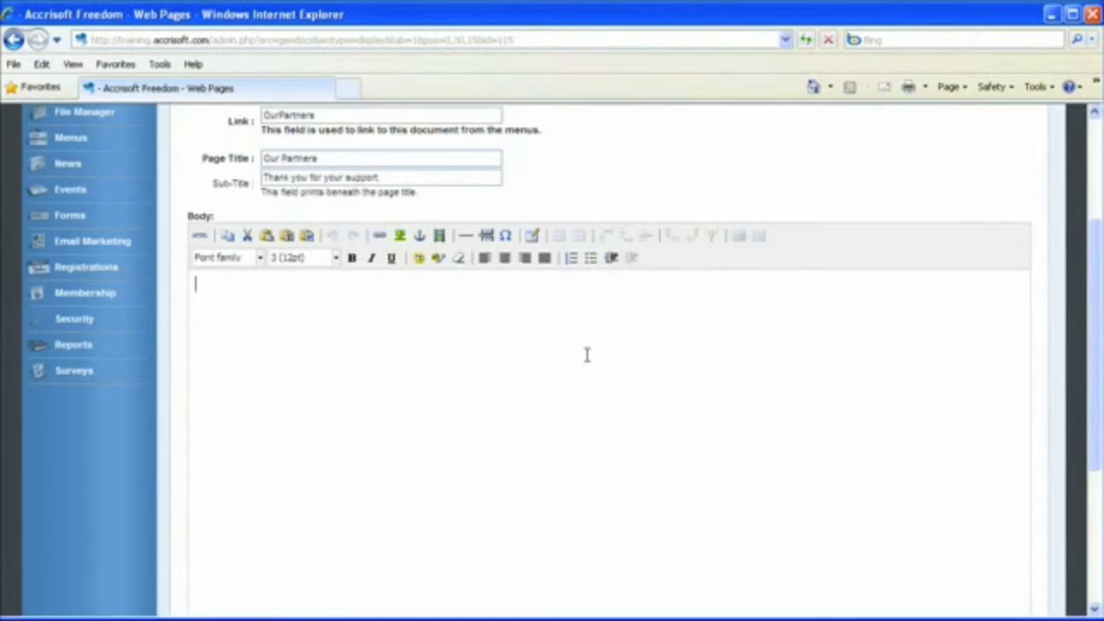
right_click(494, 330)
left_click(523, 392)
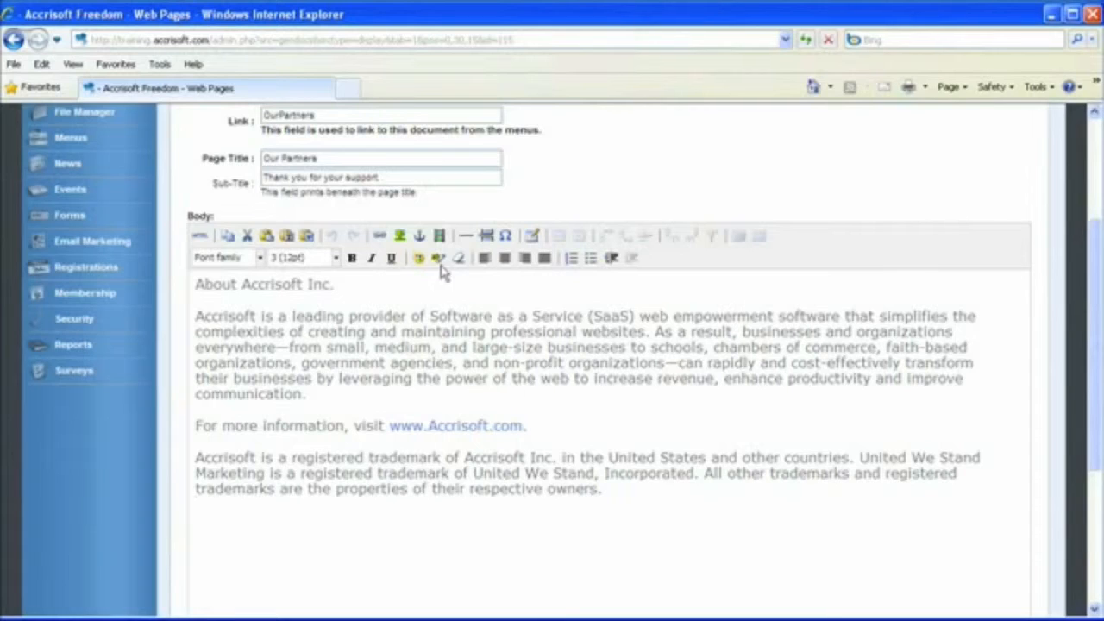
Insert the image Accrisoft_Logo.gif from the Training directory before the "About Accrisoft Inc." heading.
left_click(198, 289)
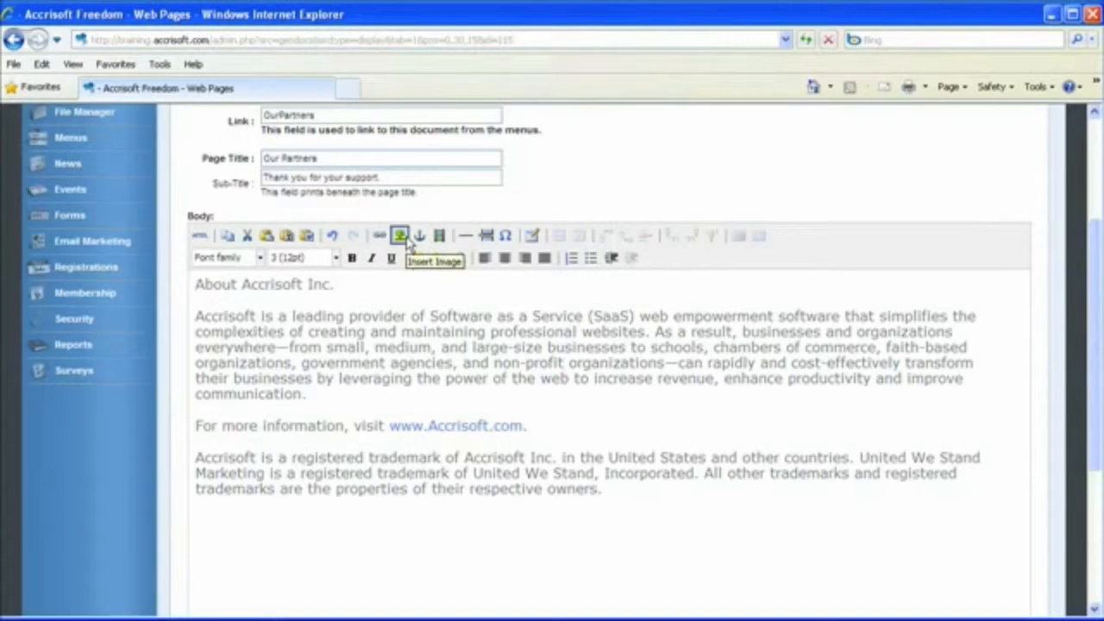
left_click(400, 236)
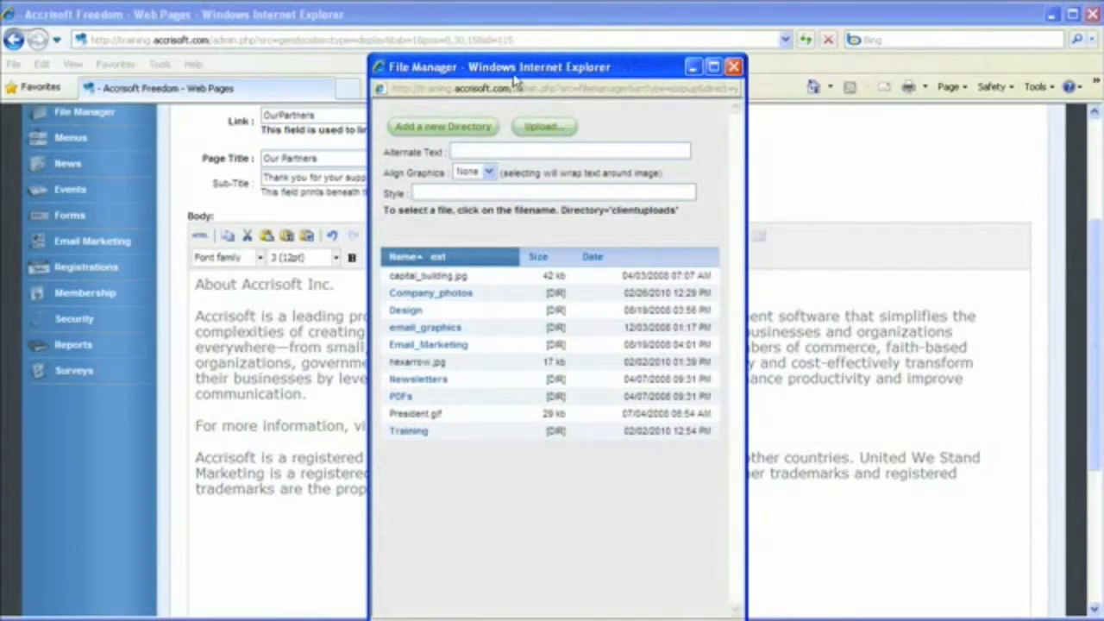
left_click_drag(514, 77, 514, 45)
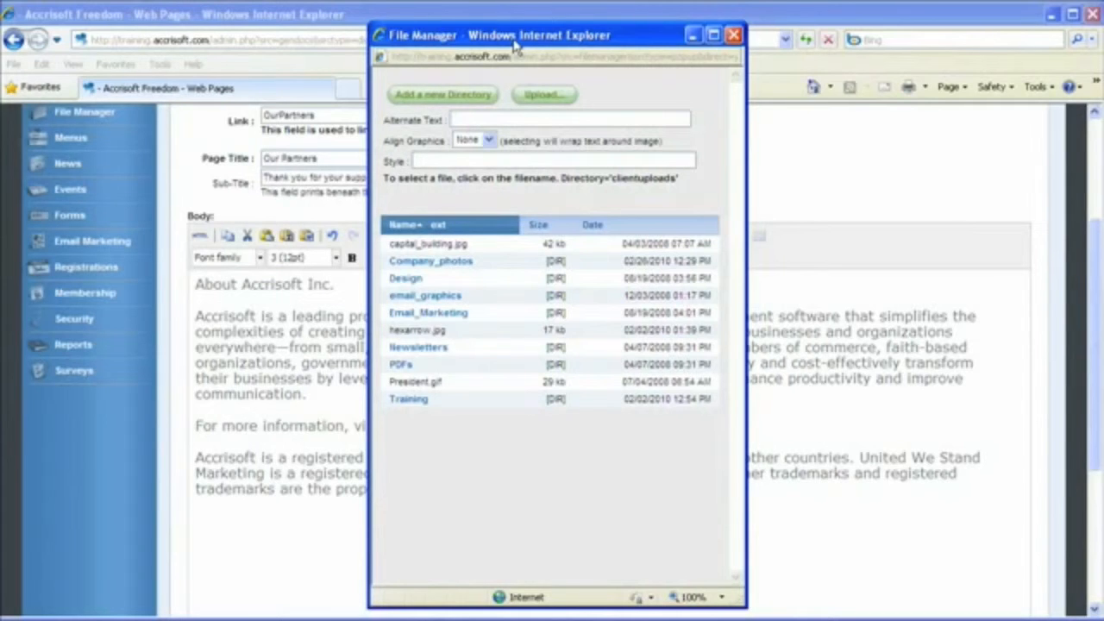
left_click(408, 400)
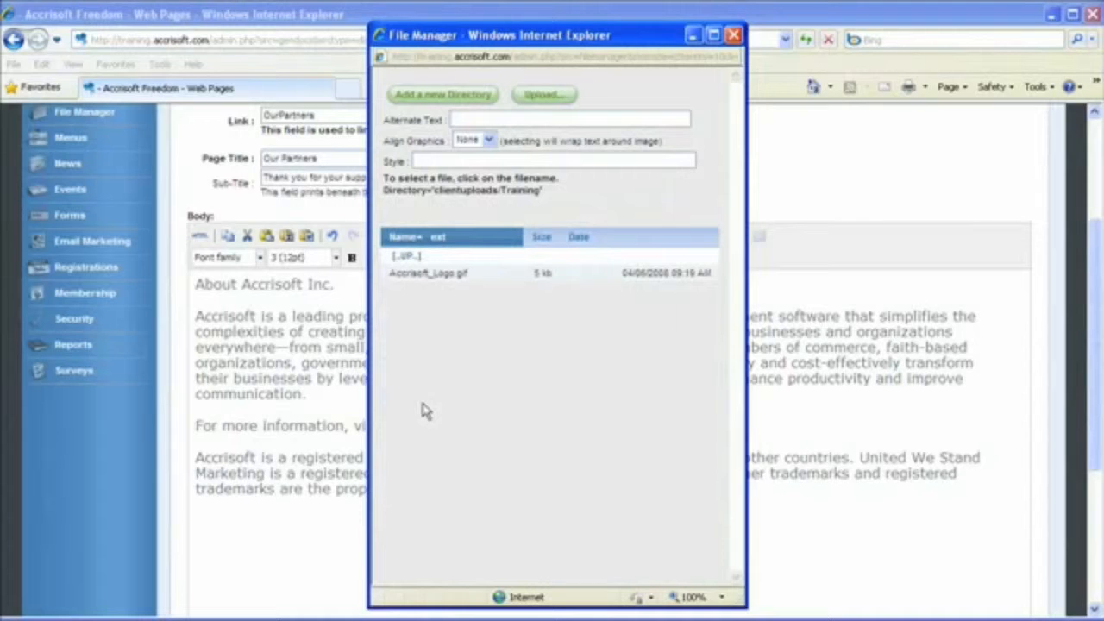
left_click(429, 274)
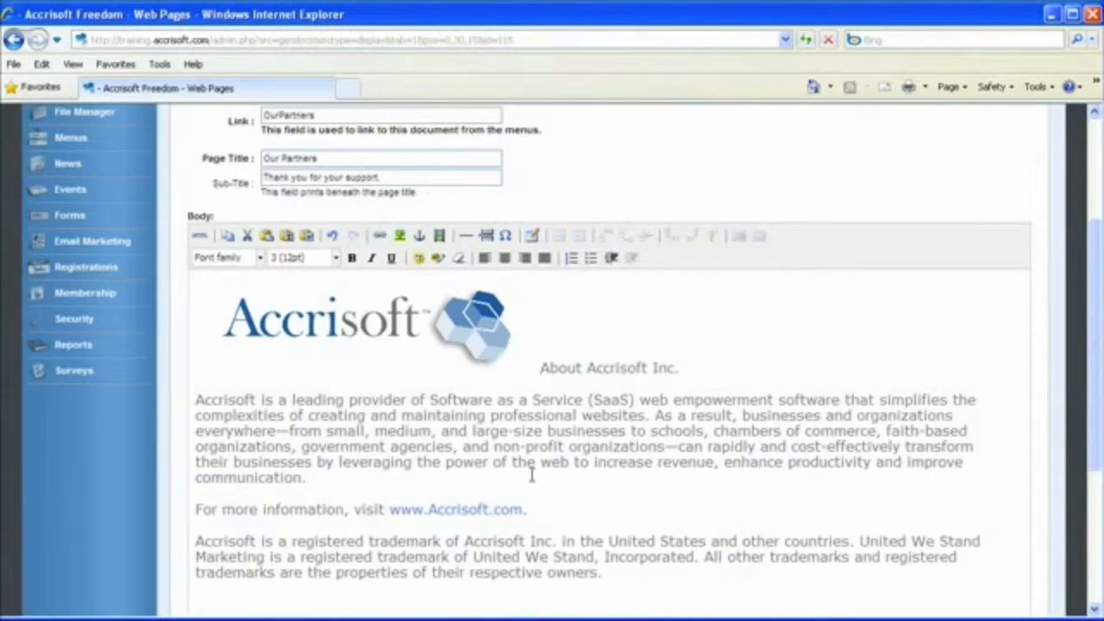
Align the Accrisoft logo to the right of the body text and save the page.
left_click(489, 343)
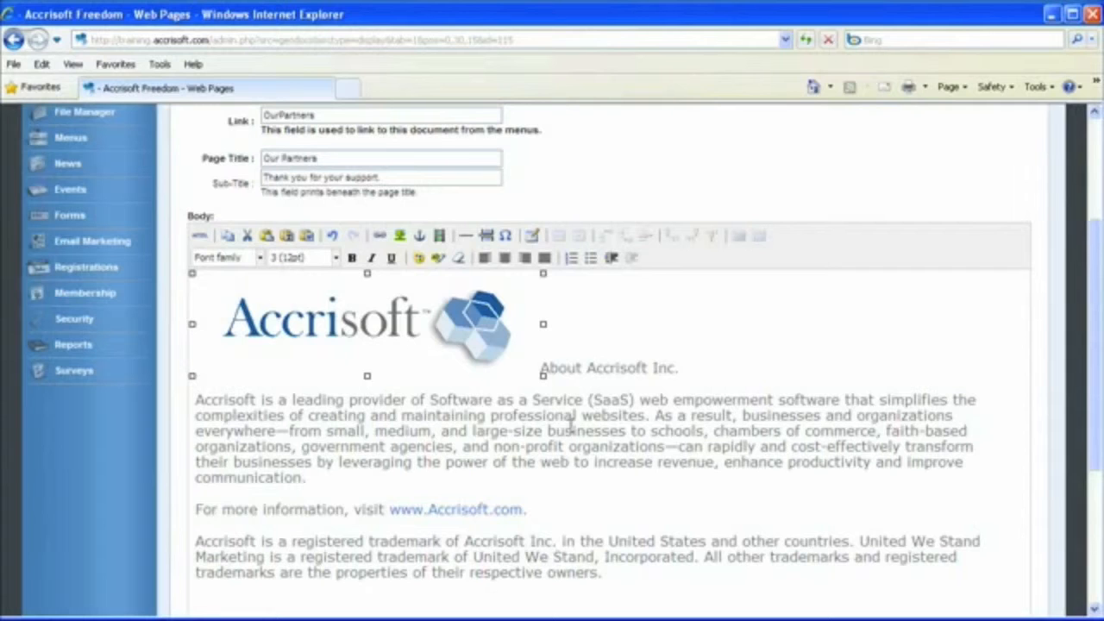
left_click(524, 258)
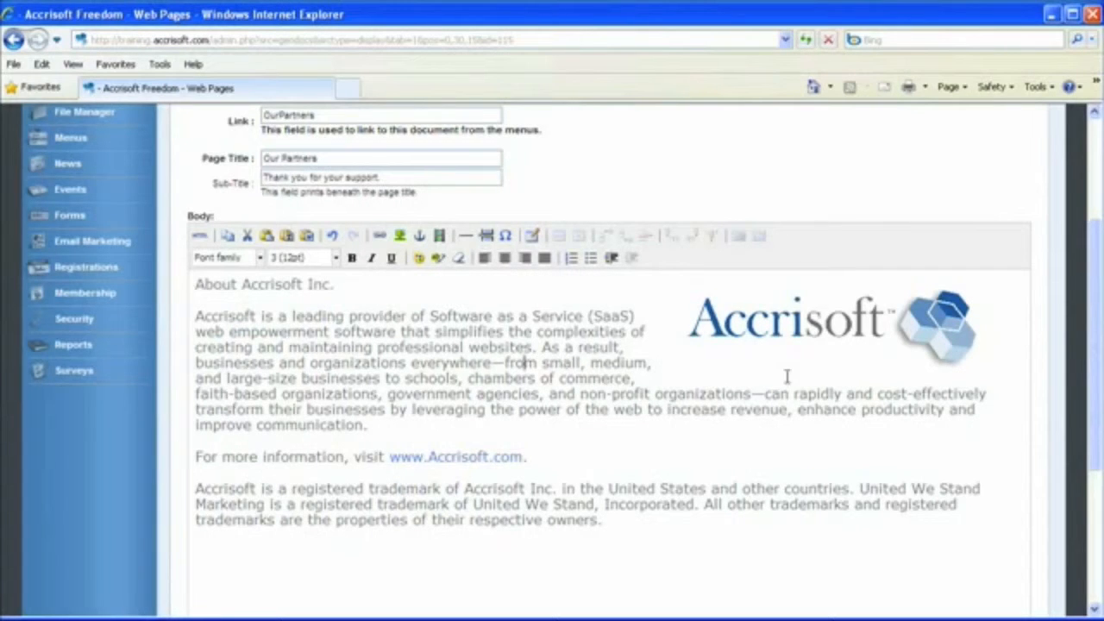
left_click(1099, 488)
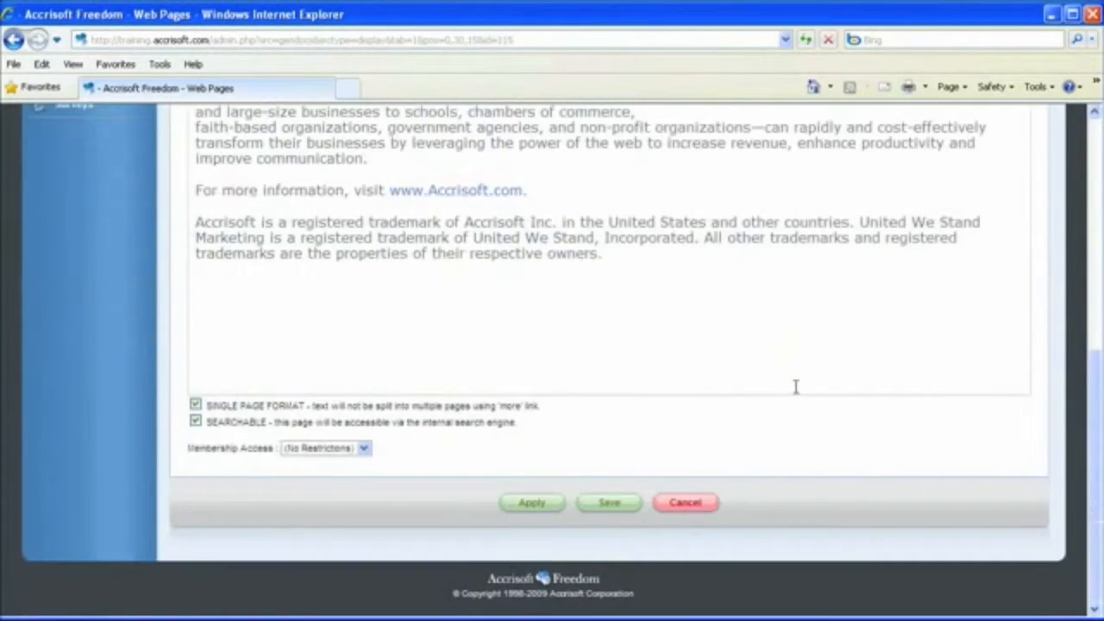
left_click(609, 504)
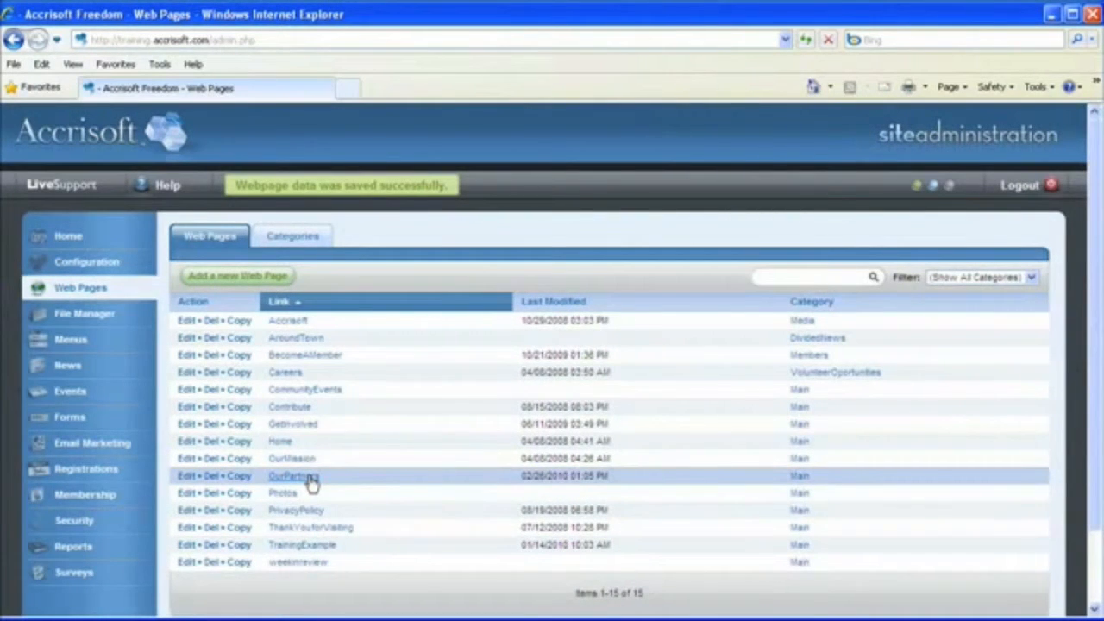
Preview the updated OurPartners page, return to the page list and reopen that page for editing.
left_click(311, 480)
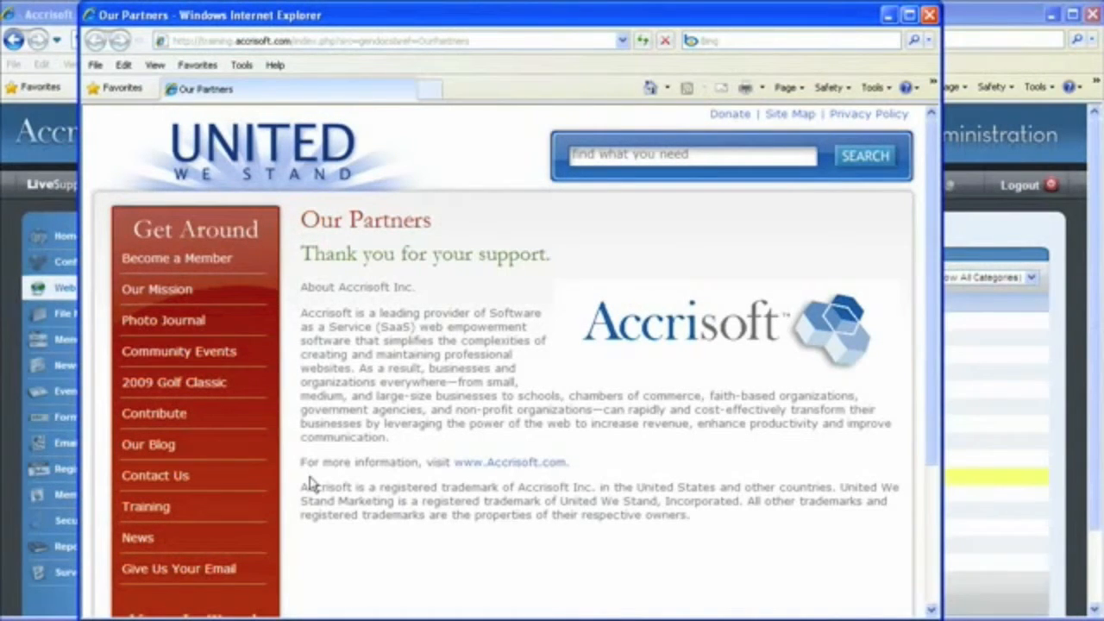
key("alt+Tab")
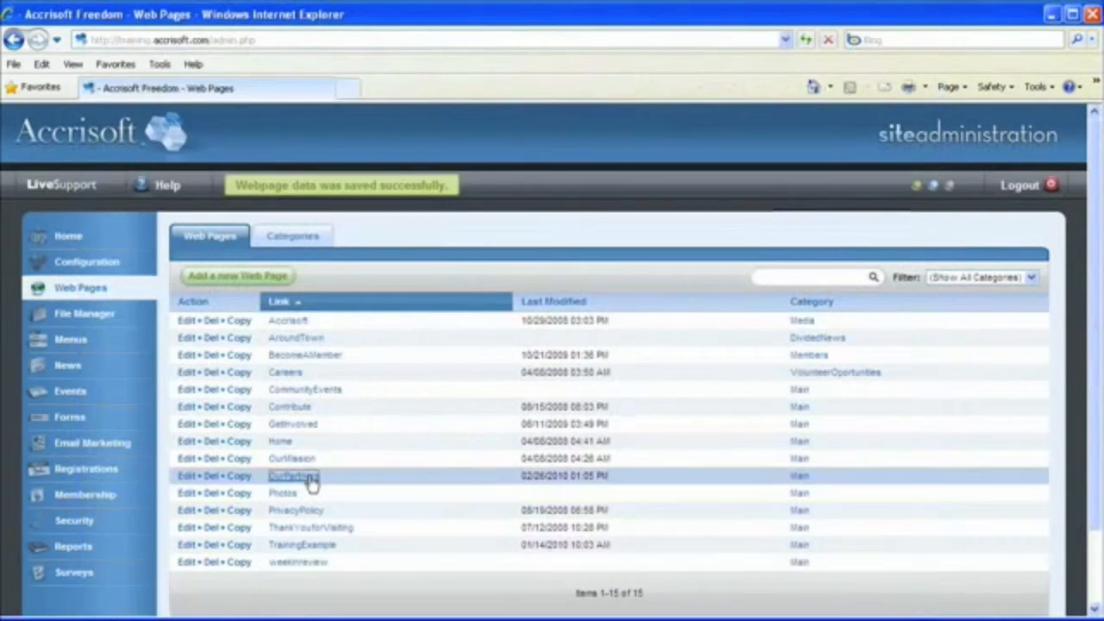
left_click(186, 476)
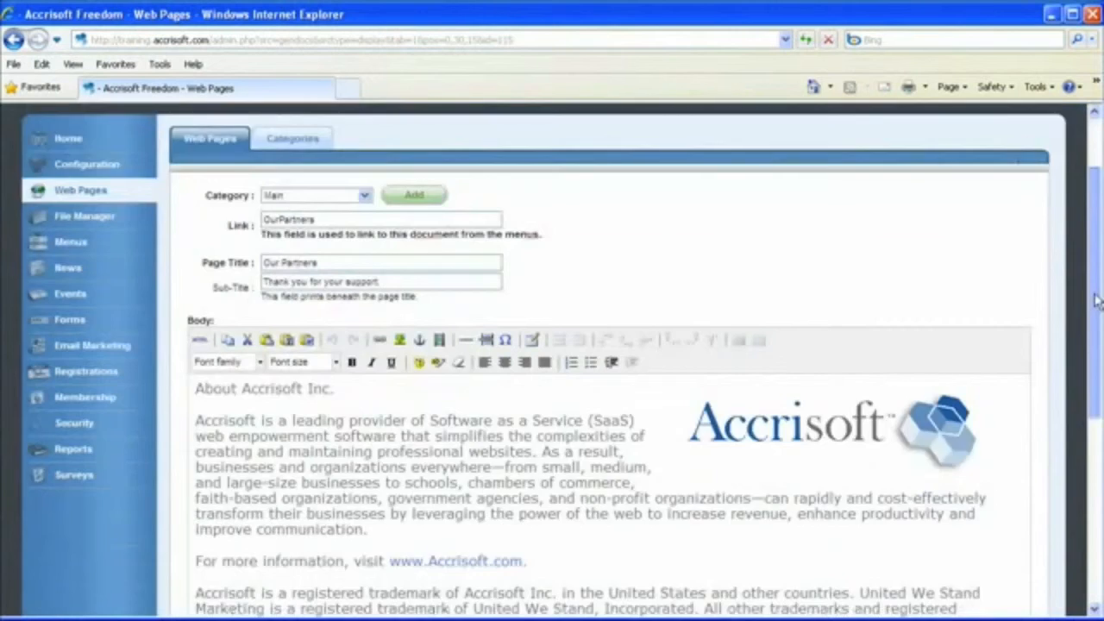
Make the "About Accrisoft Inc." heading in the page body bold.
left_click_drag(1095, 250, 1095, 354)
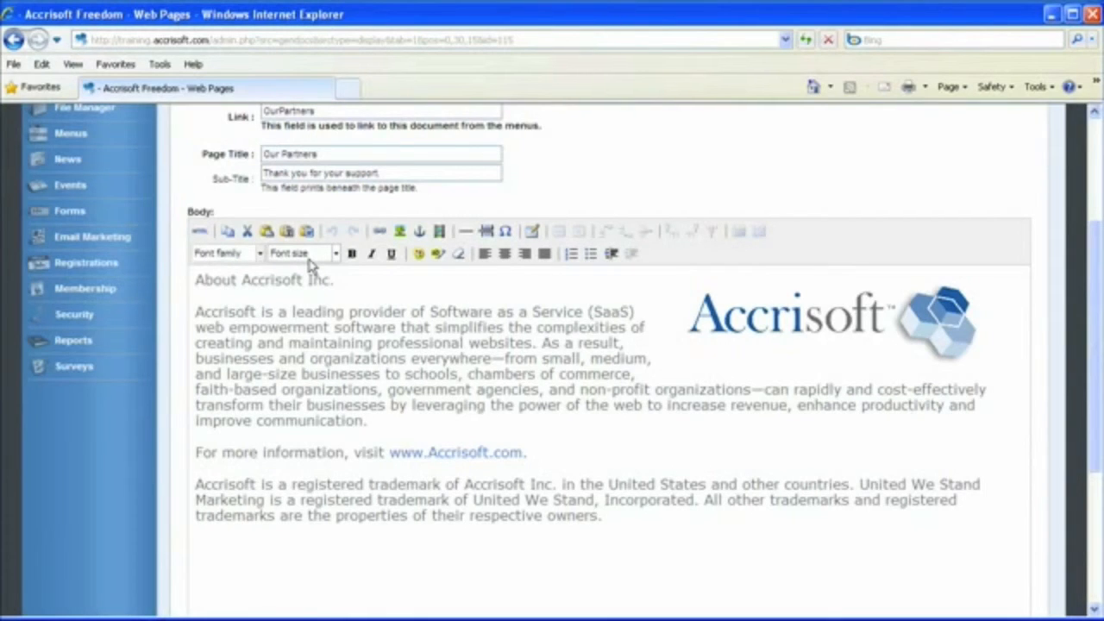
left_click_drag(338, 280, 197, 281)
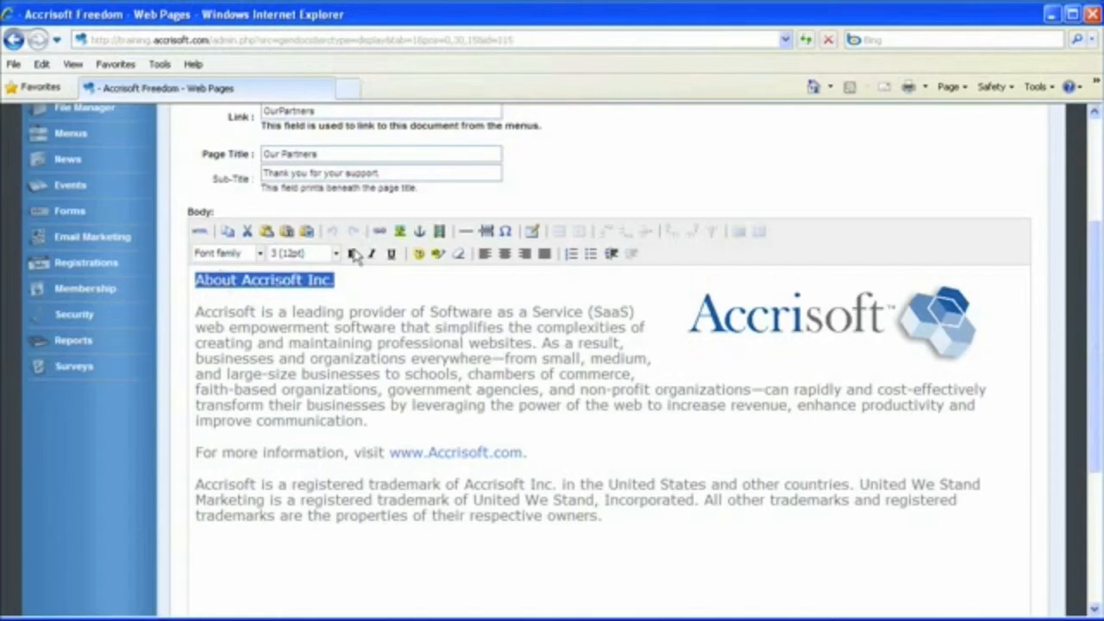
left_click(354, 254)
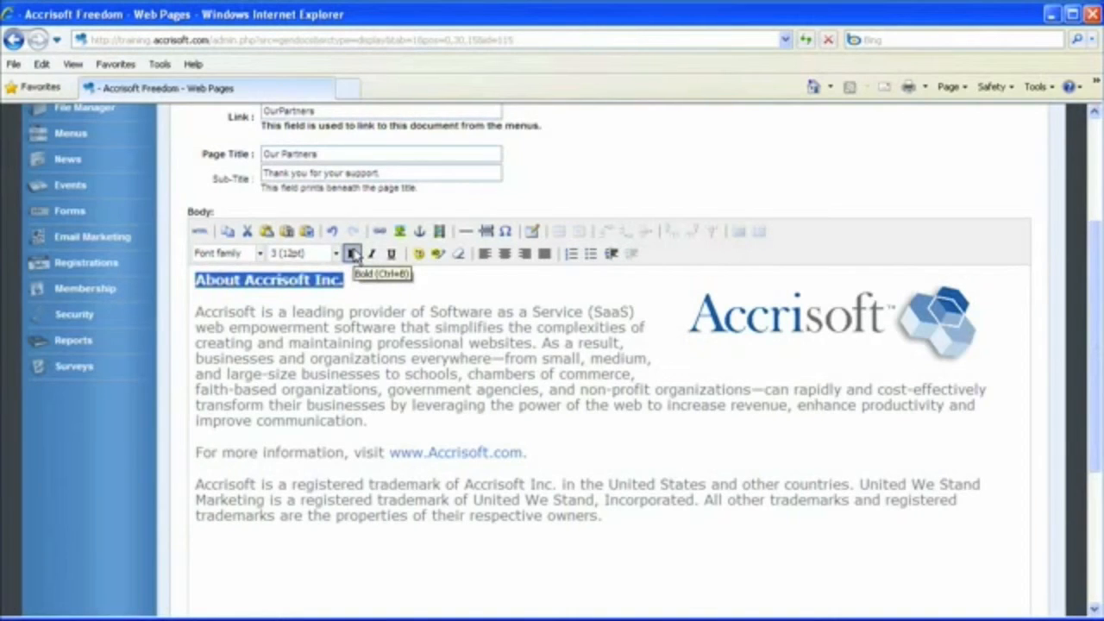
left_click(343, 314)
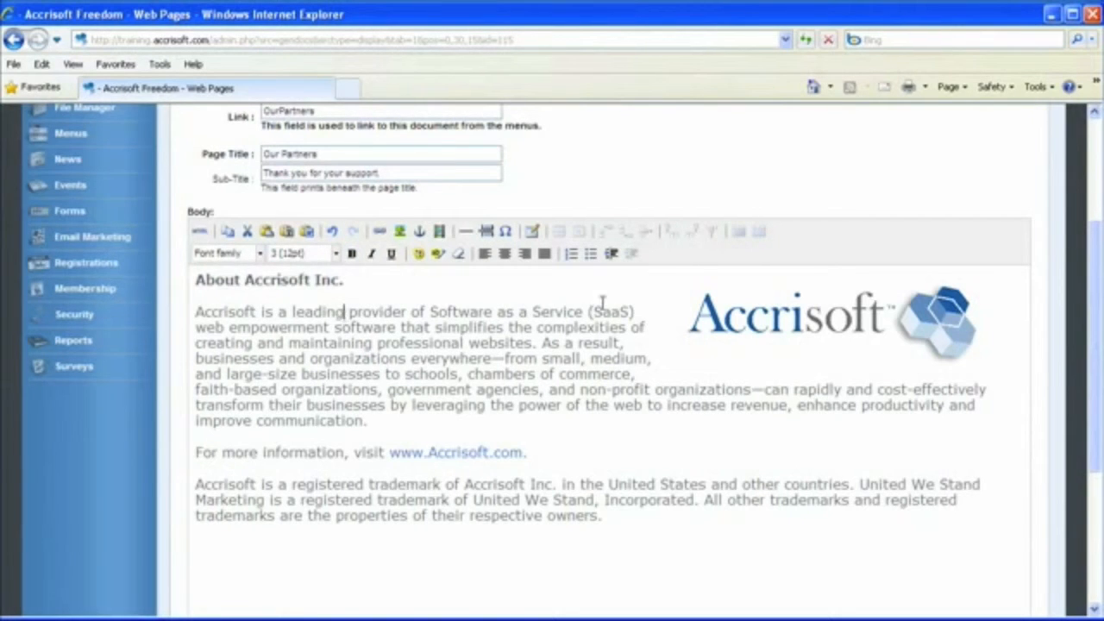
Apply the page changes while keeping the editor open, and refresh the public Our Partners page in its own browser window.
scroll(1097, 301, "down", 3)
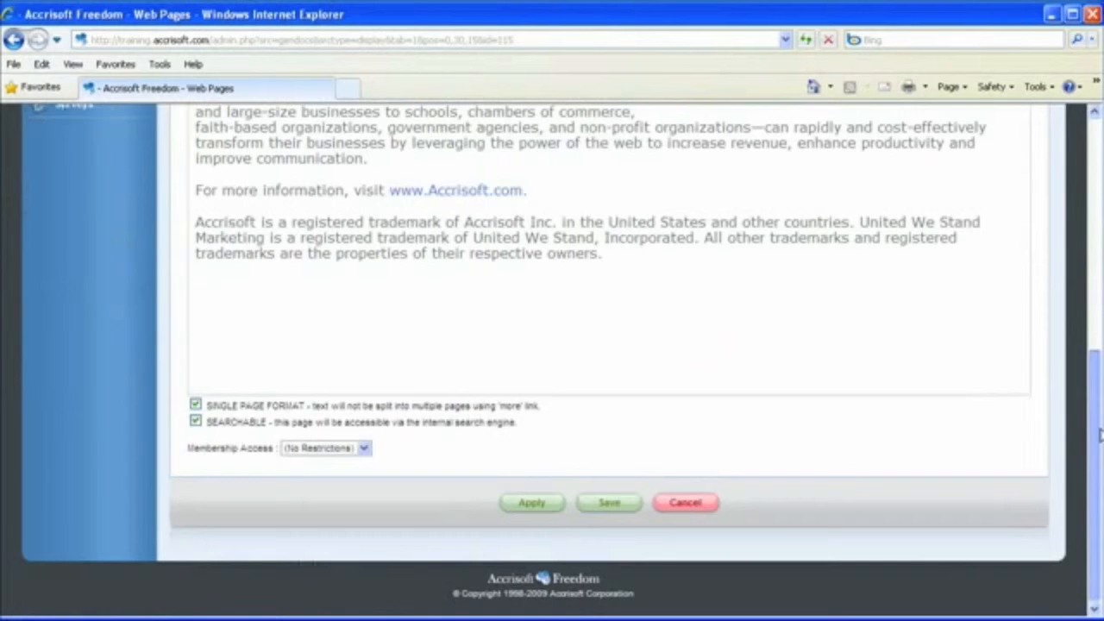
left_click(524, 503)
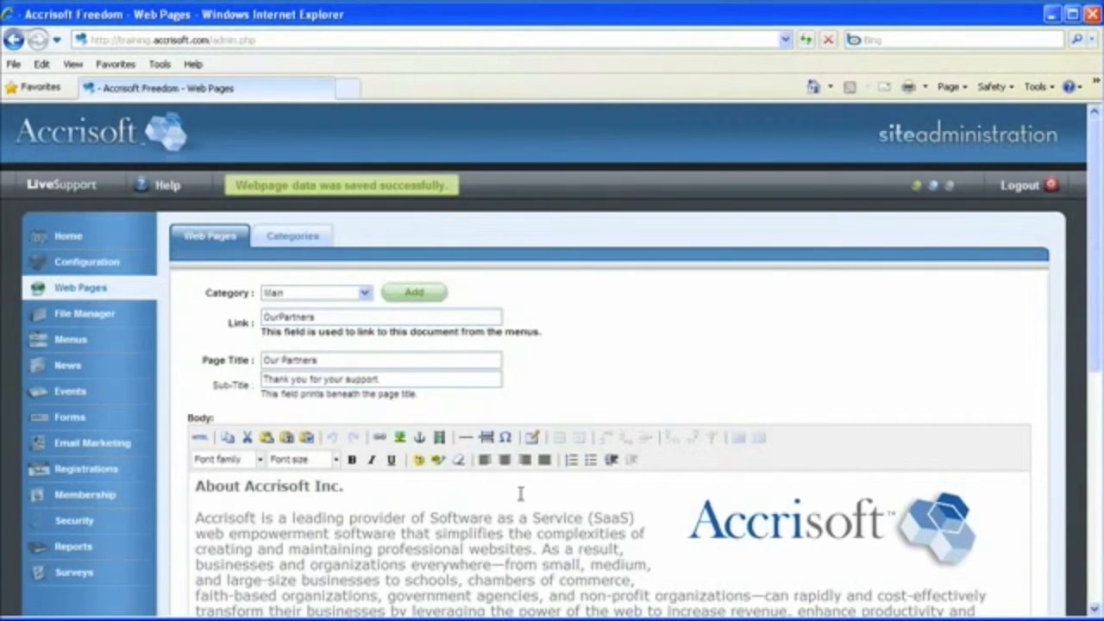
key("alt+Tab")
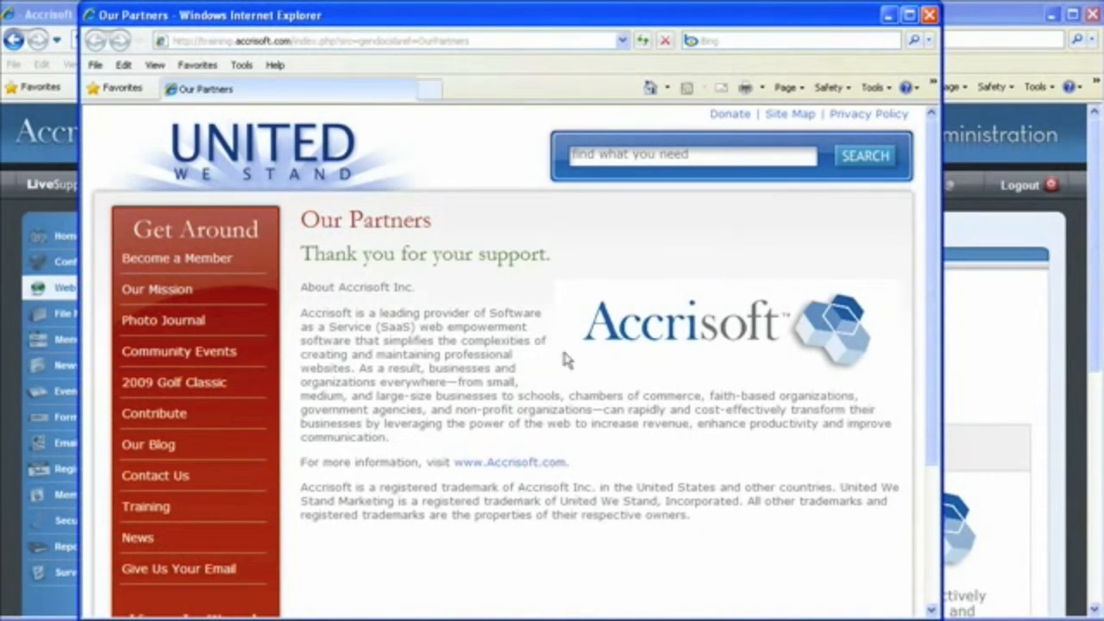
left_click(639, 43)
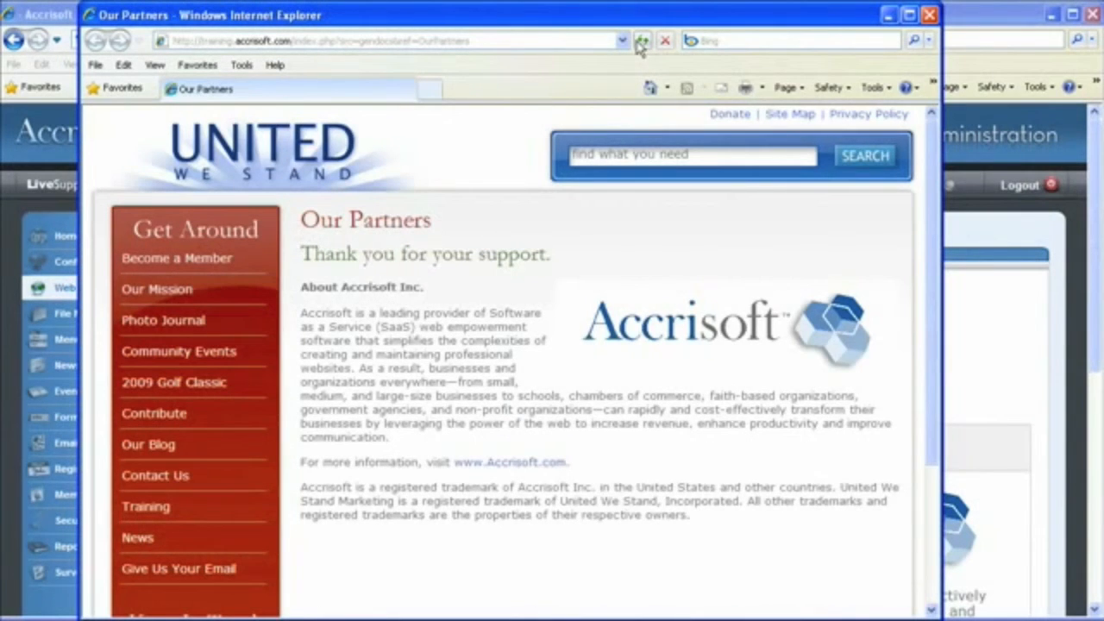